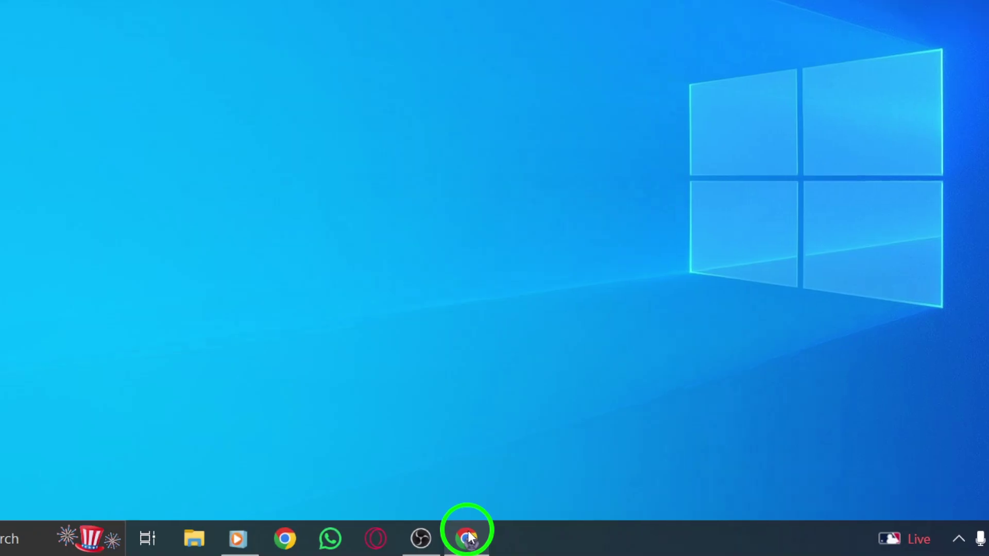
- Restore the Chrome window with Instagram and reveal the More menu in the sidebar
click(456, 543)
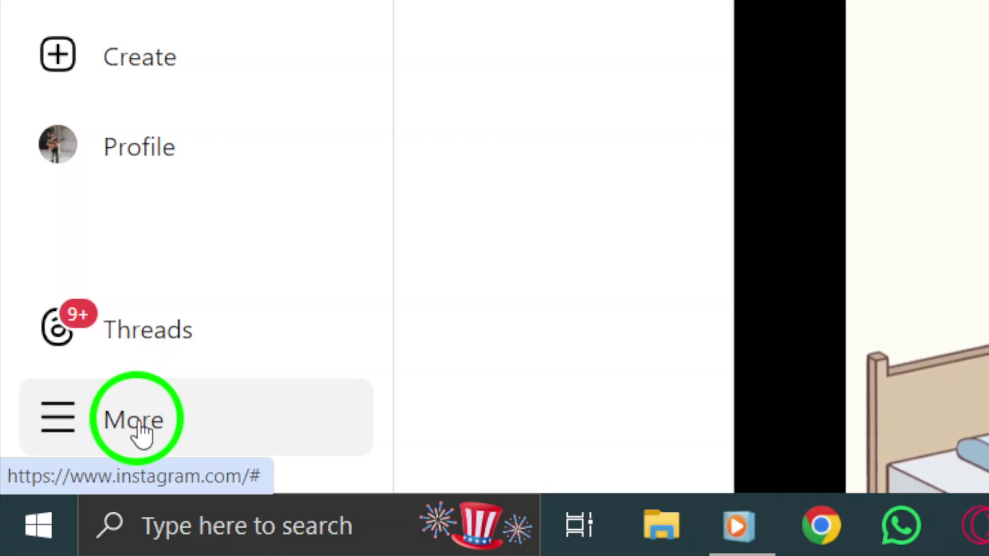
click(141, 433)
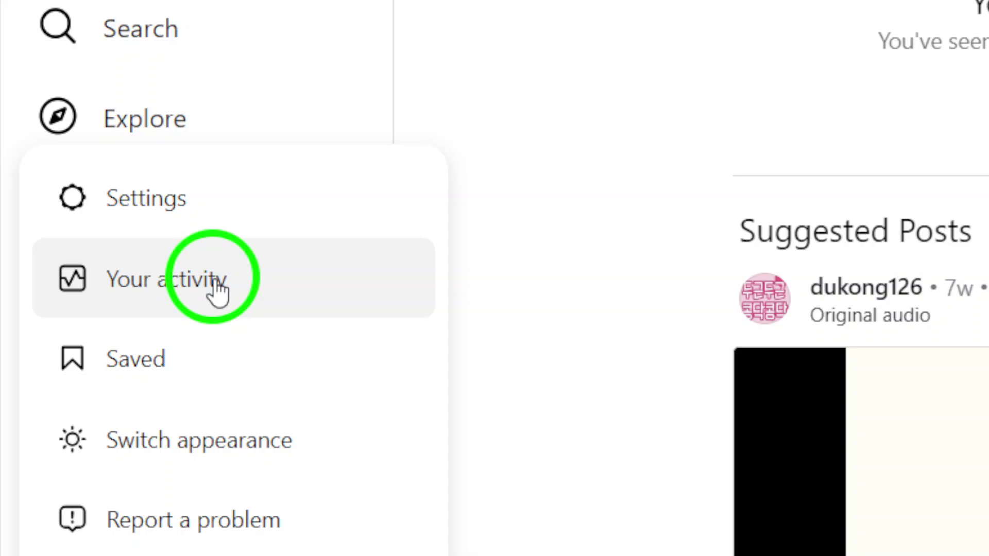
- Go to Your activity and switch to the Comments list
click(219, 290)
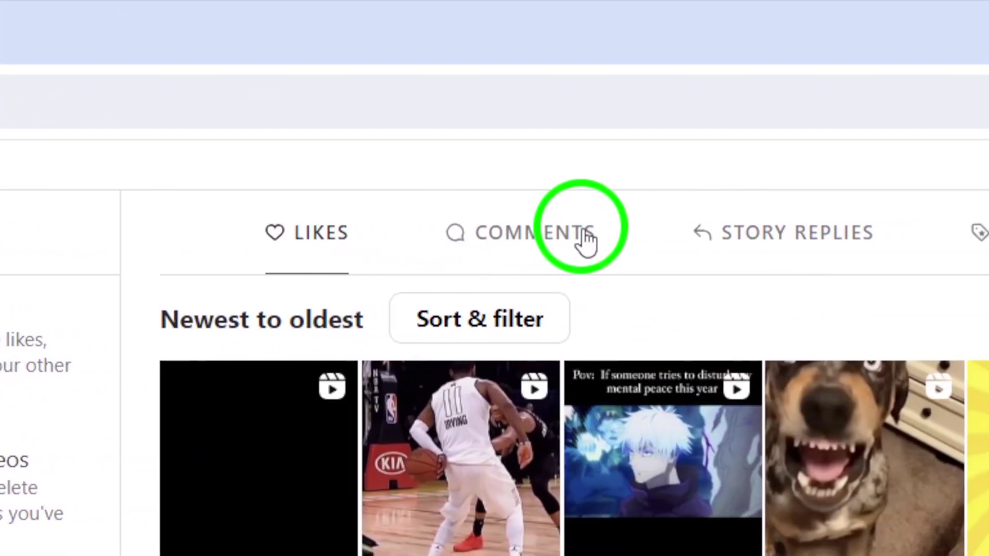
click(482, 253)
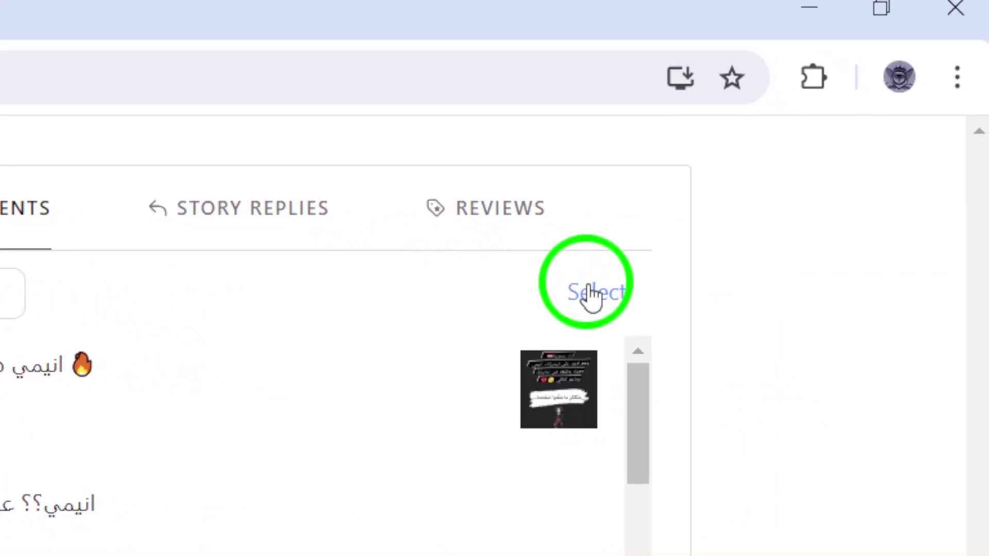
- Select two comments including the "but you know that I'm righty" reply, then cancel the selection
click(599, 292)
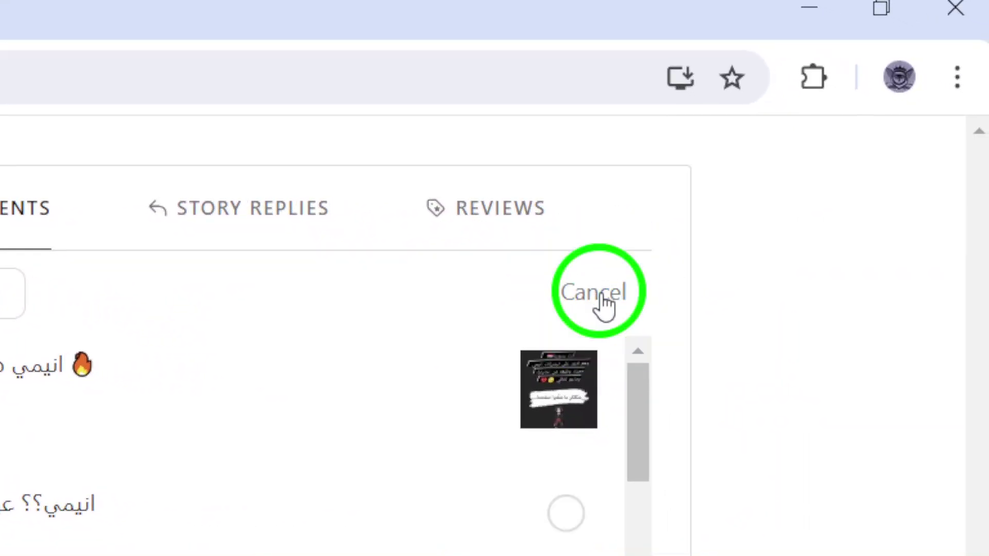
click(566, 513)
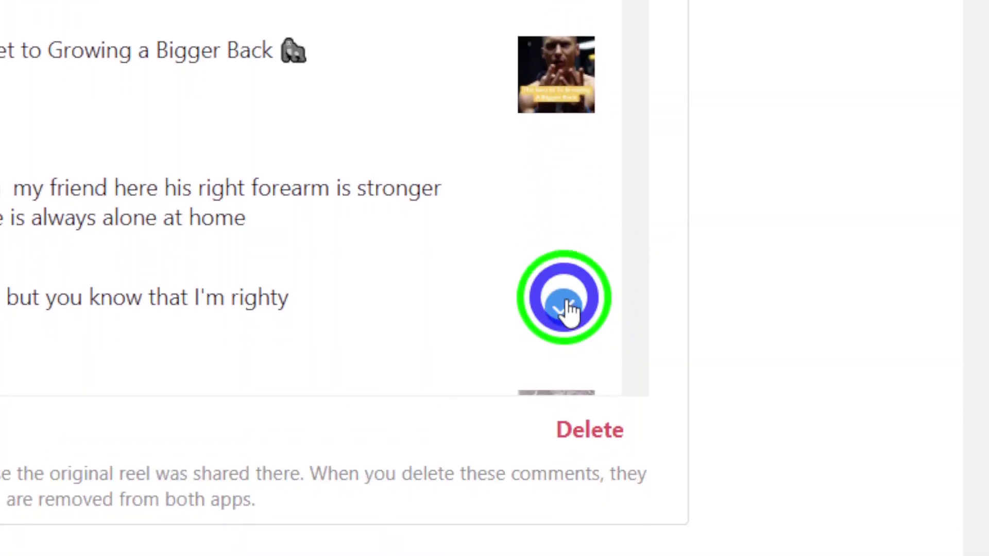
click(565, 295)
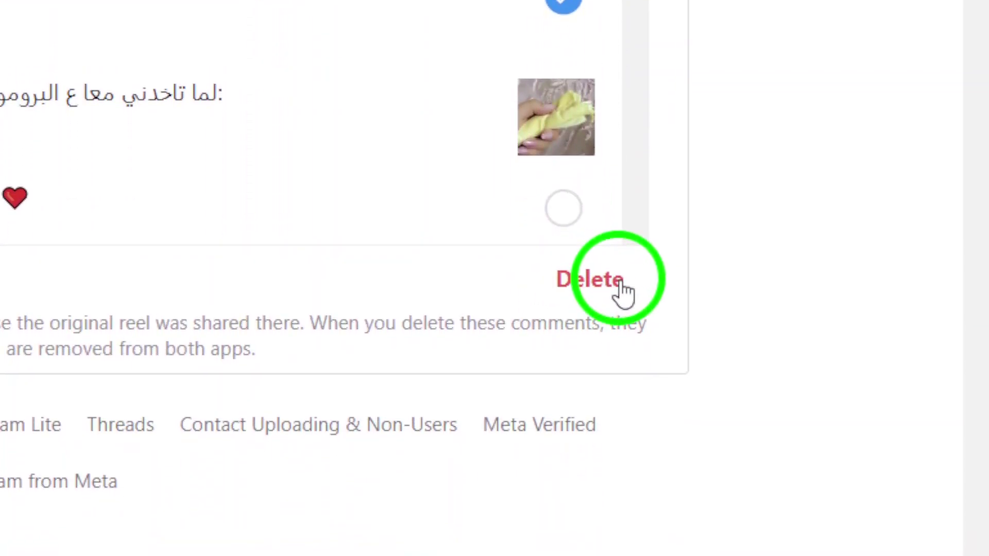
click(623, 292)
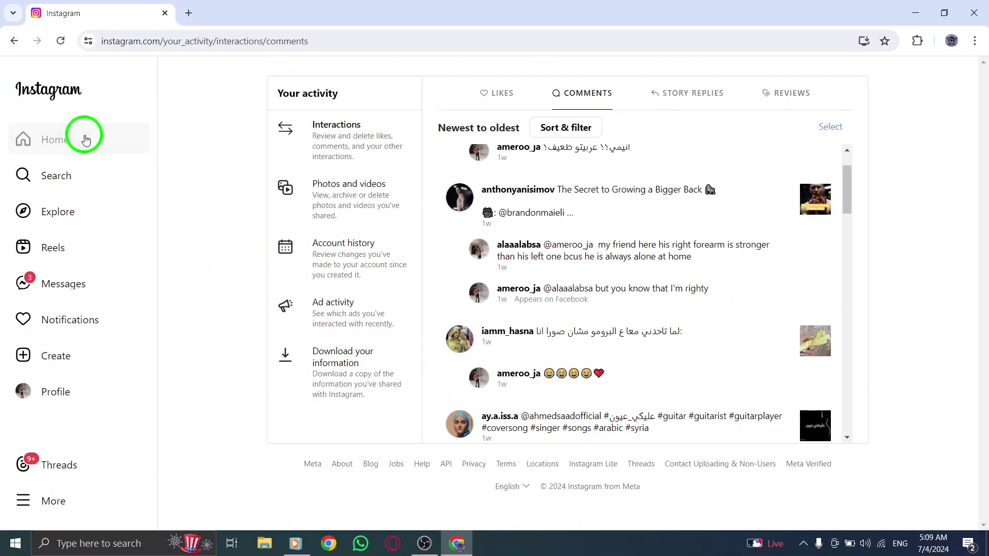
- Return to the home feed and minimize Chrome to show the desktop
click(77, 139)
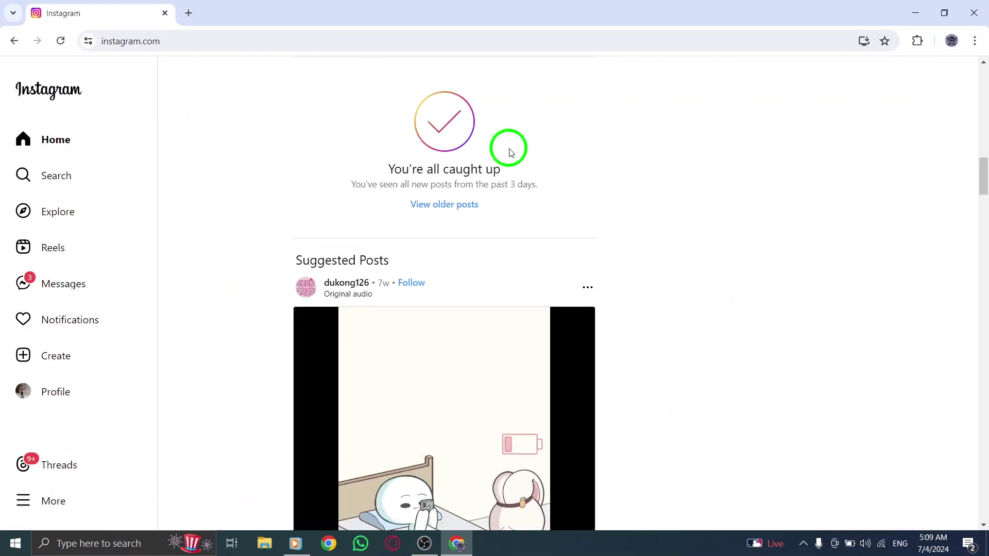
click(915, 12)
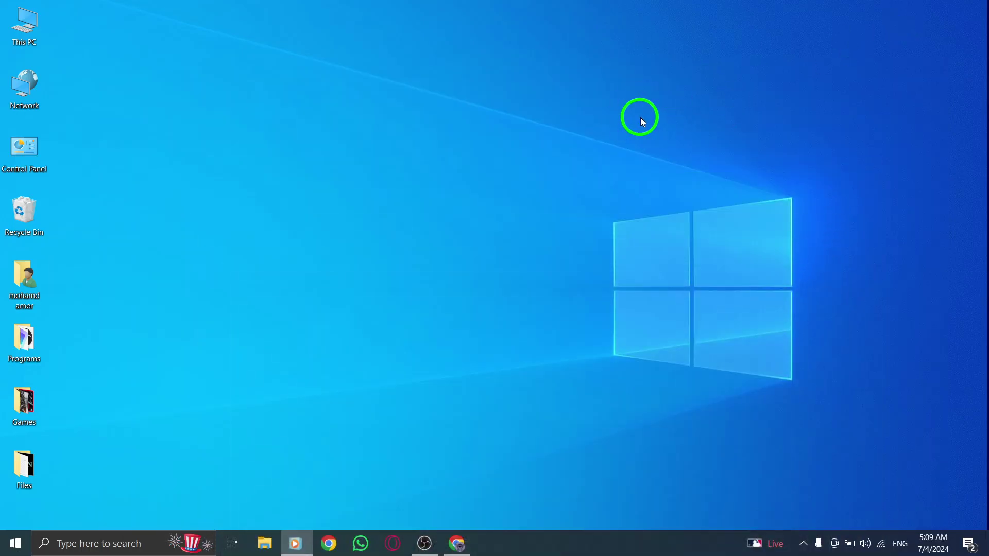